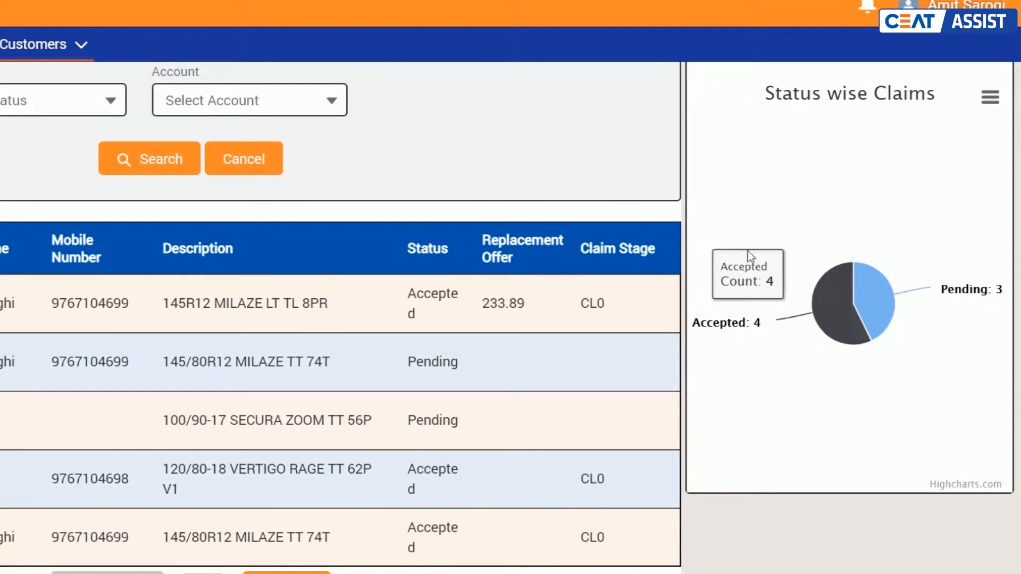
Start a new warranty claim with Customer Defect as the claim type.
scroll(757, 236, up, 3)
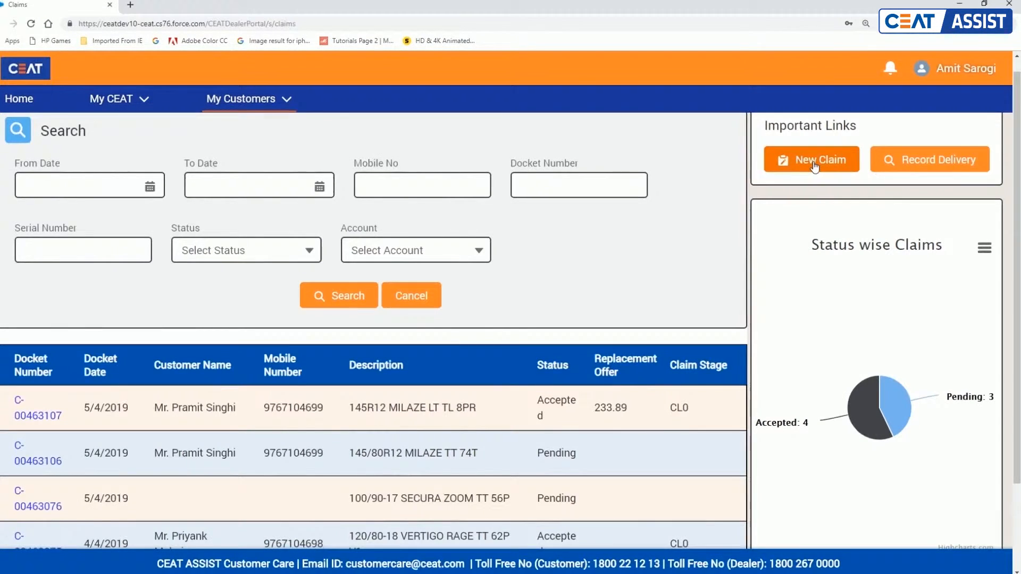
click(814, 167)
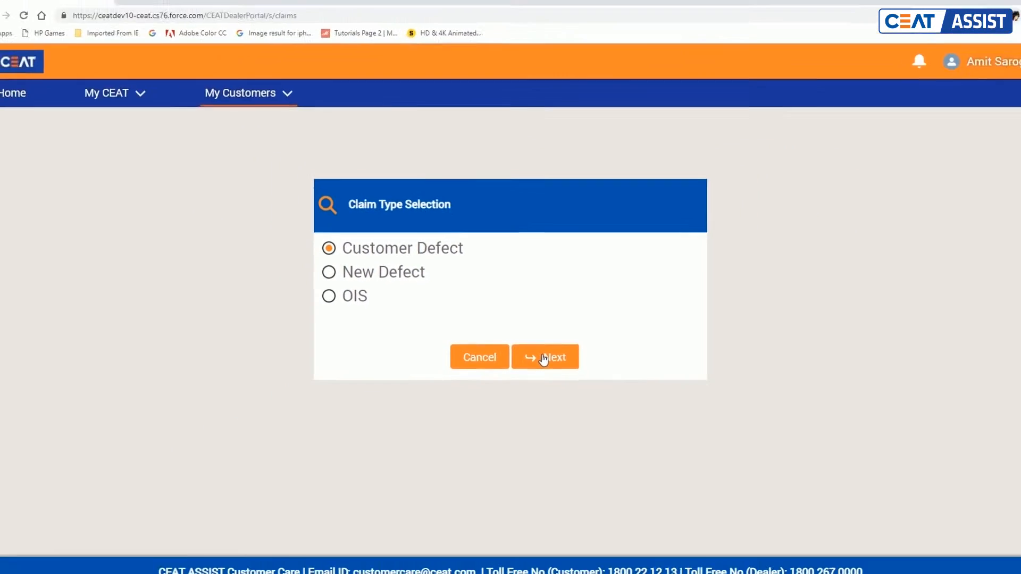
click(543, 359)
click(413, 198)
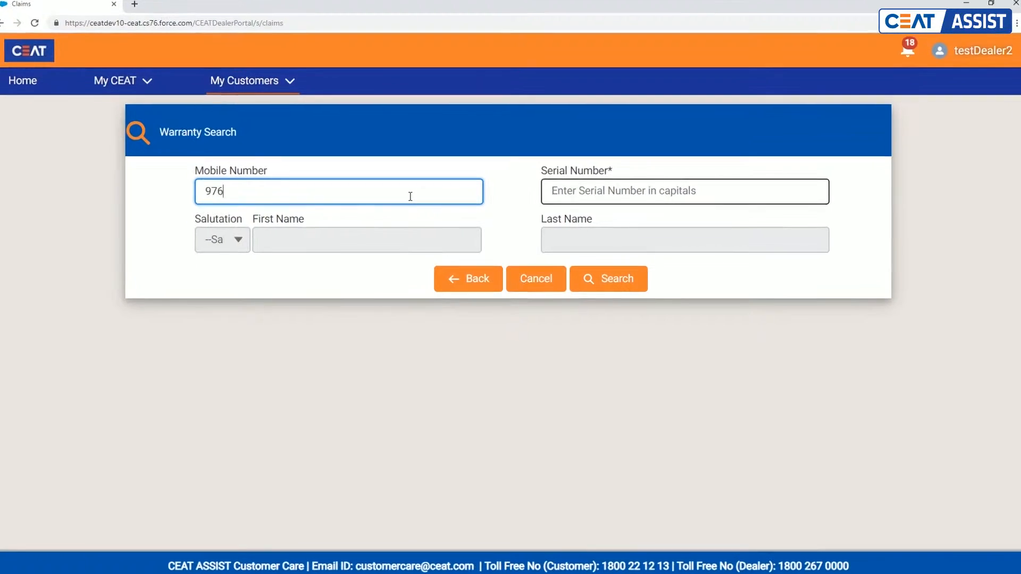
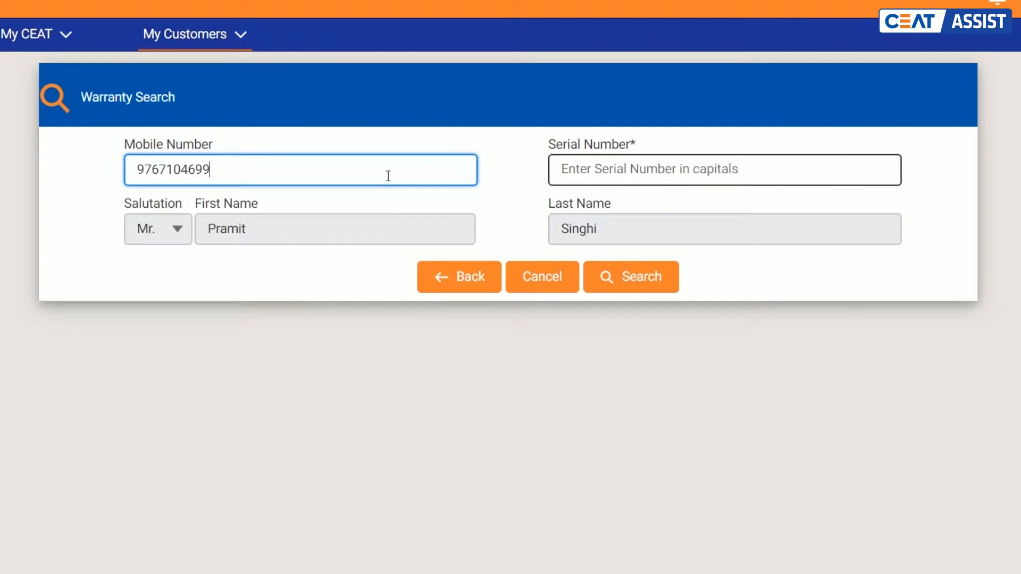
Search by the customer's mobile number and serial N4018, then claim the 145R12 MILAZE LT TL 8PR warranty.
click(699, 180)
text(N4018)
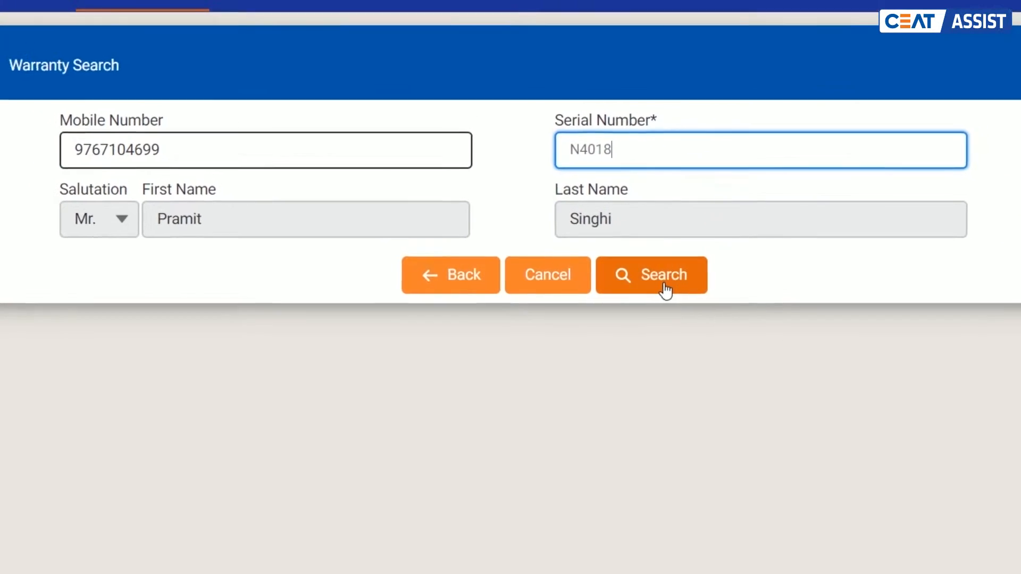
click(665, 289)
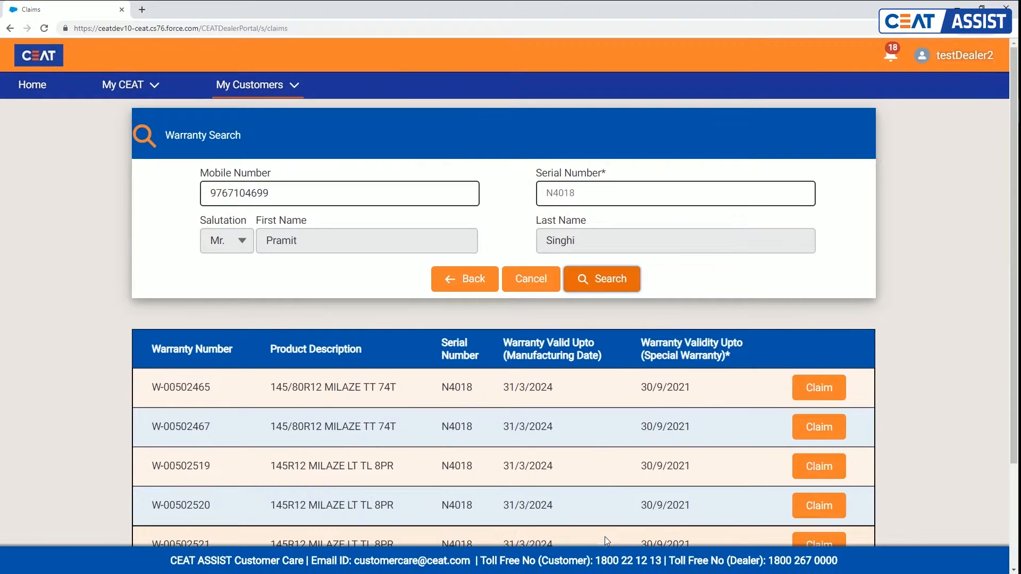
scroll(753, 527, down, 2)
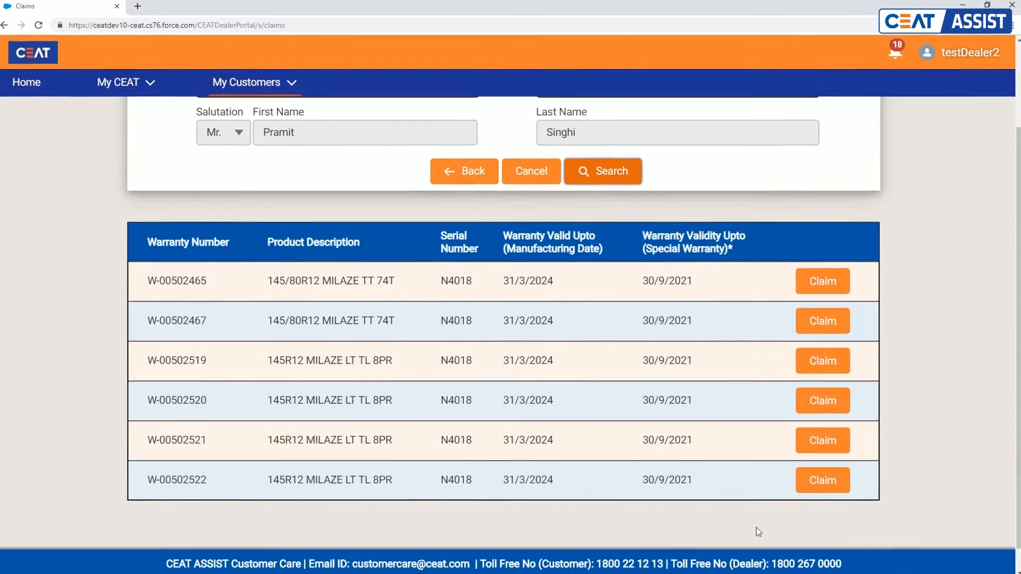
click(840, 366)
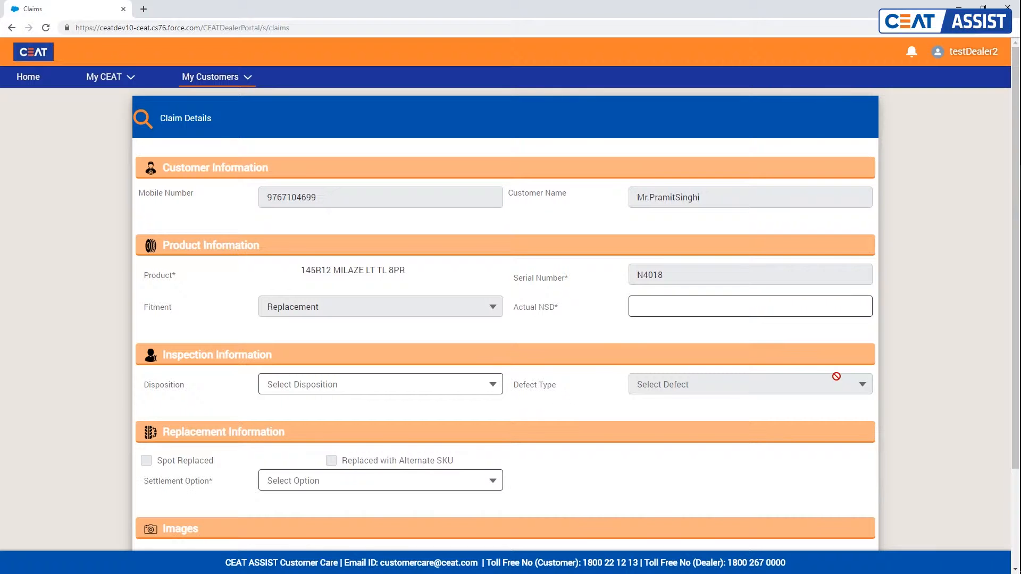
Enter actual NSD 3.2, set disposition to Manufacturing Defect(ACCEPTTY), and tick Spot Replaced.
click(715, 306)
text(3)
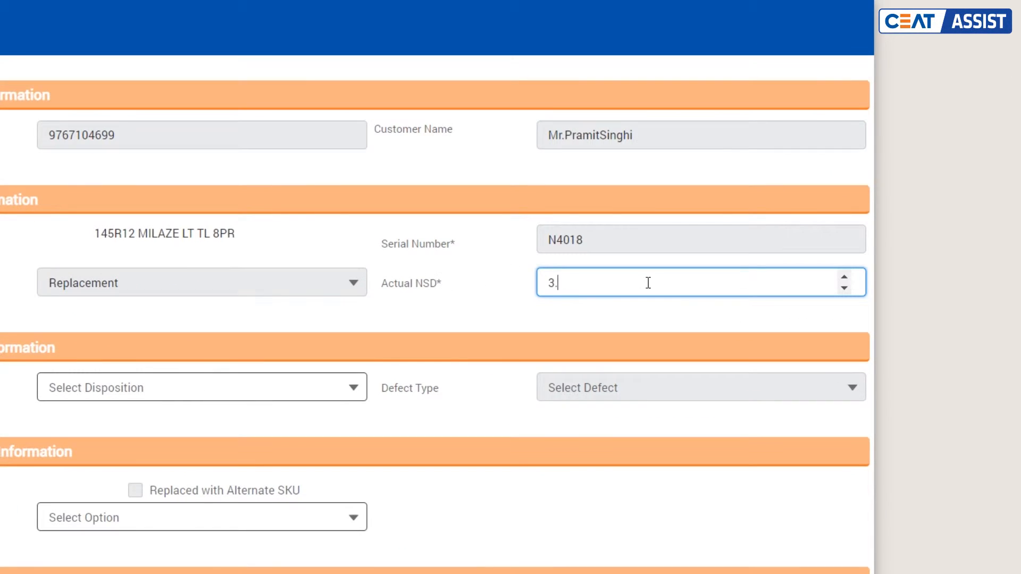
text(.2)
click(350, 394)
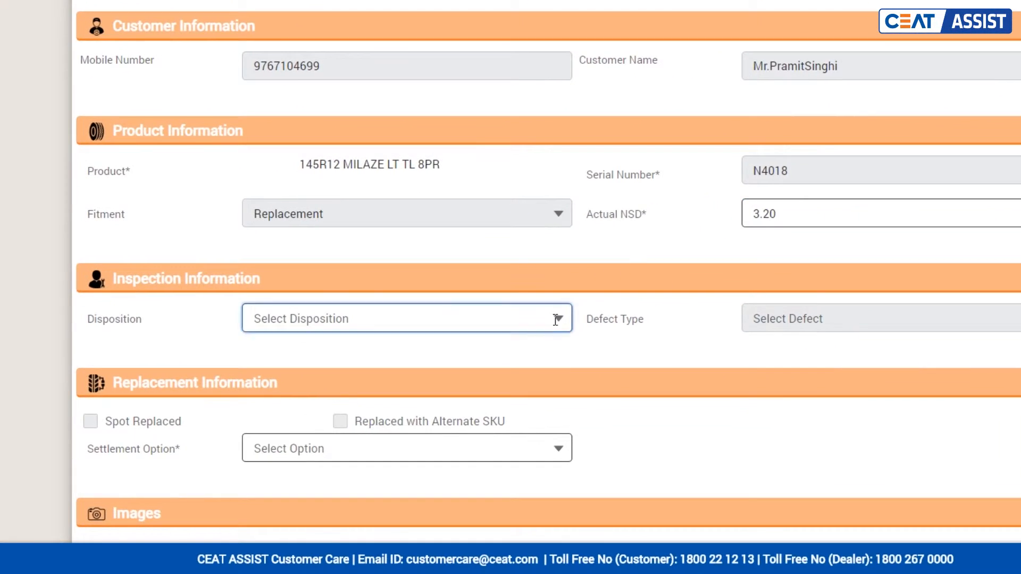
click(549, 349)
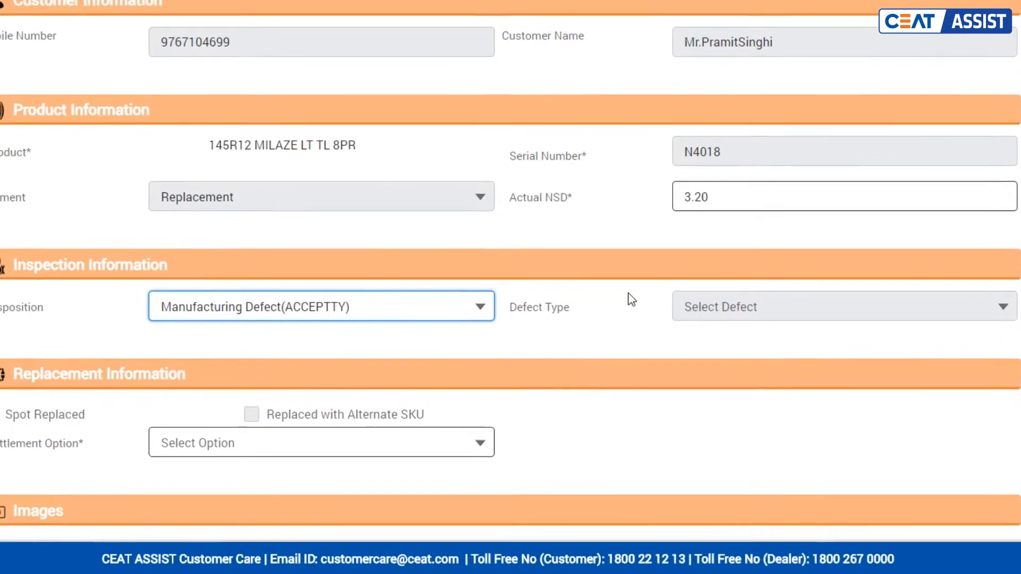
click(528, 292)
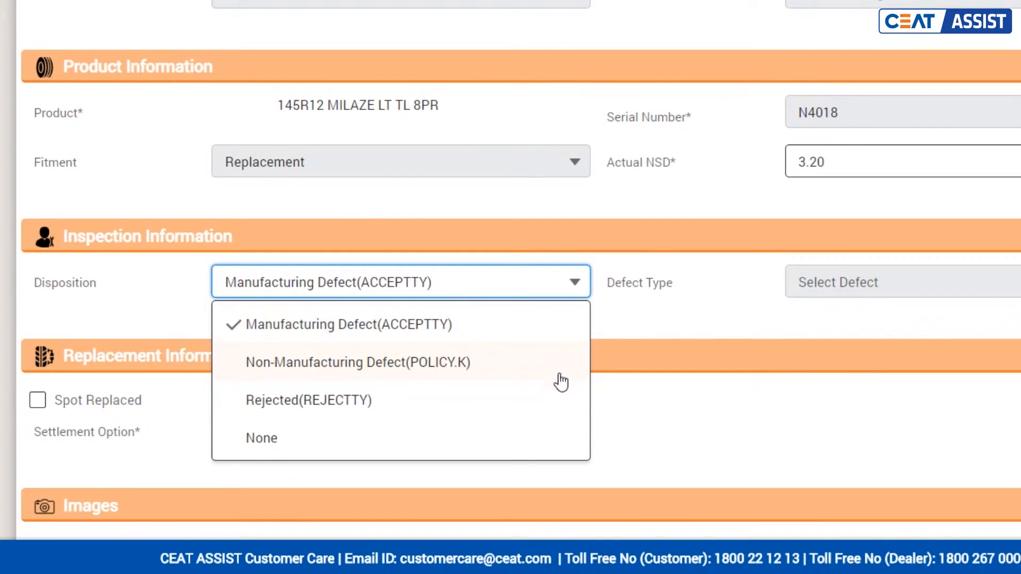
click(576, 280)
click(45, 294)
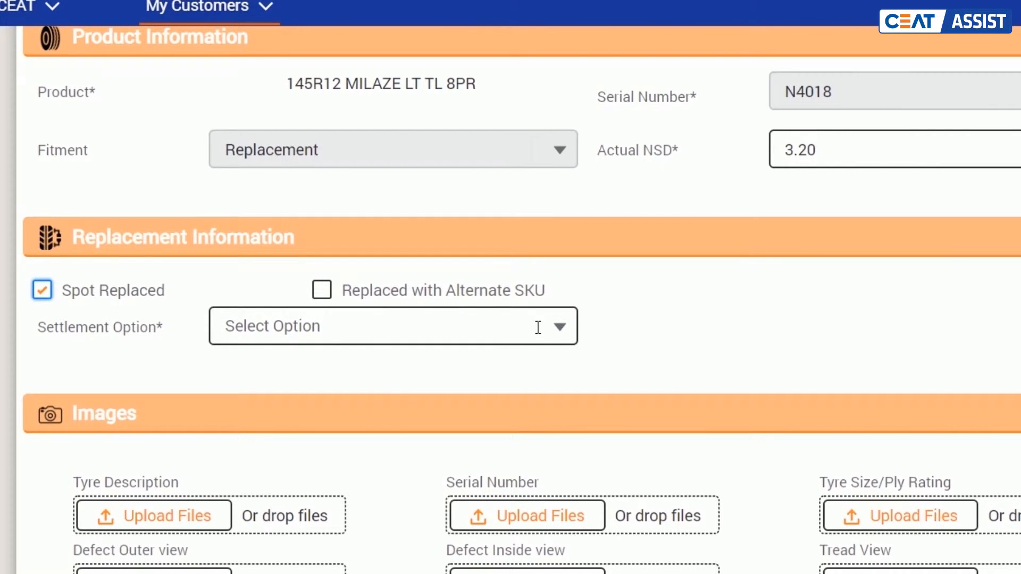
Choose Auto Invoicing, tick Replaced with Alternate SKU, and pick 155R13 MILAZE HD LT TL 8PR.
click(558, 329)
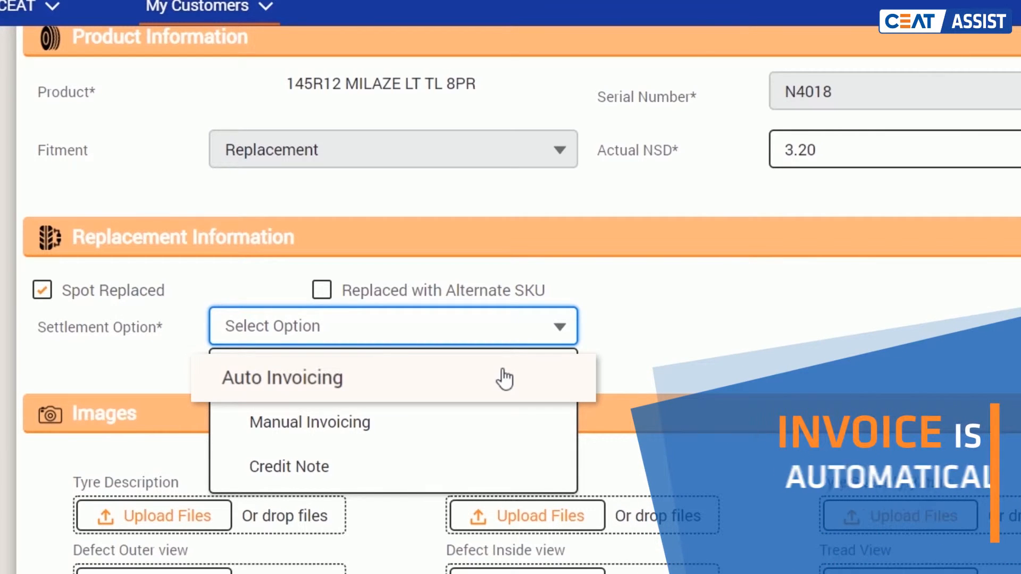
click(485, 378)
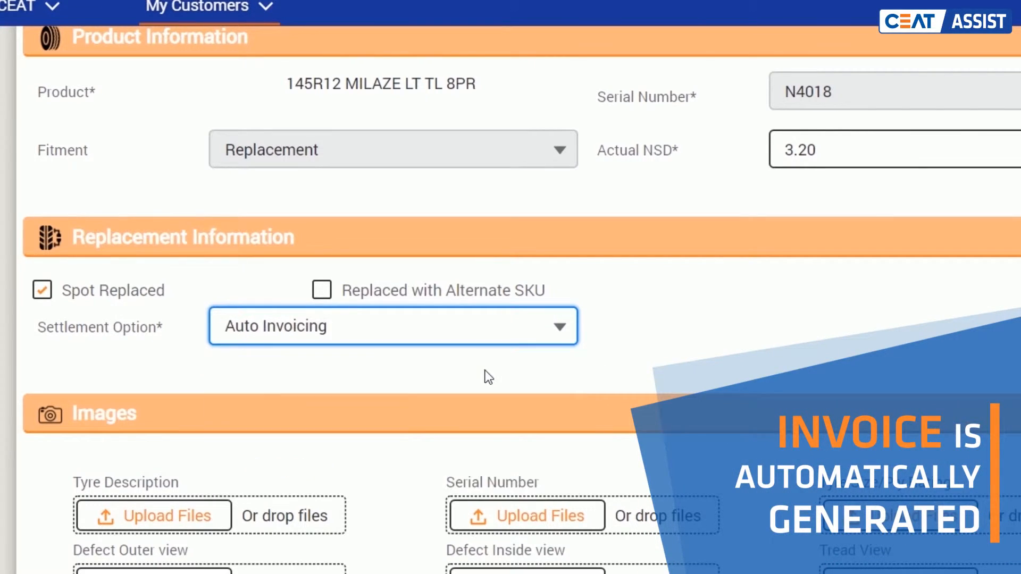
click(323, 291)
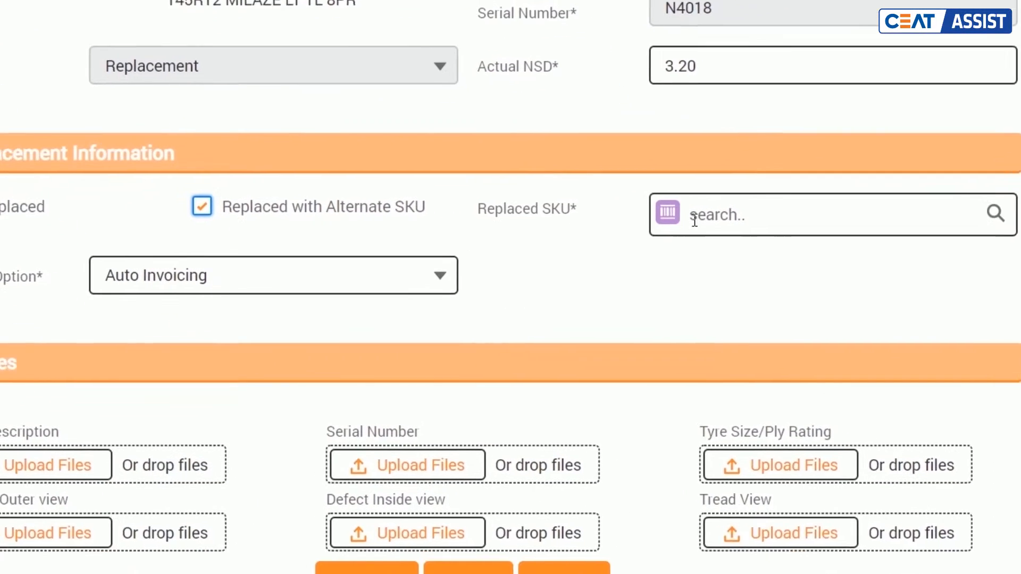
click(821, 302)
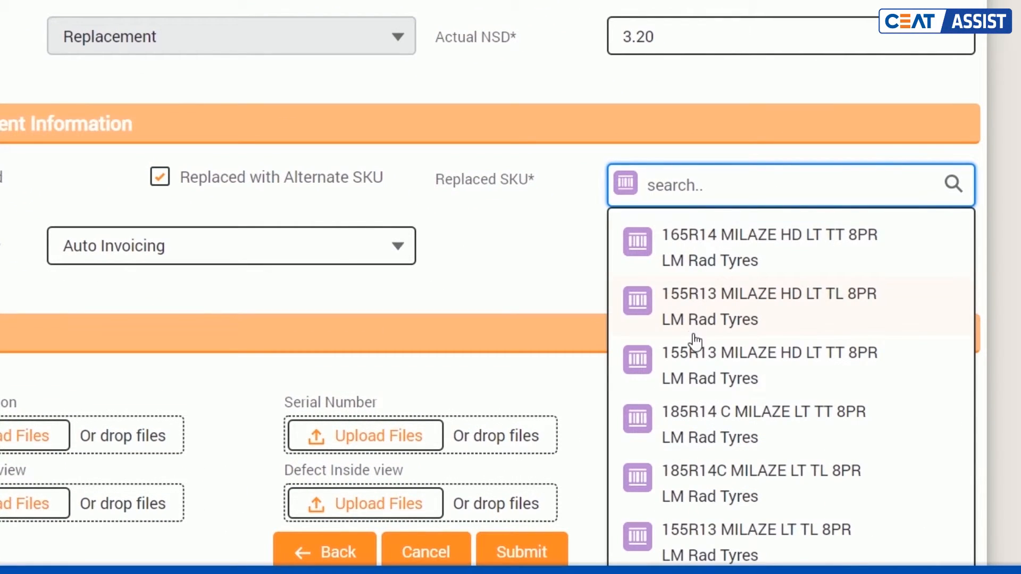
click(695, 530)
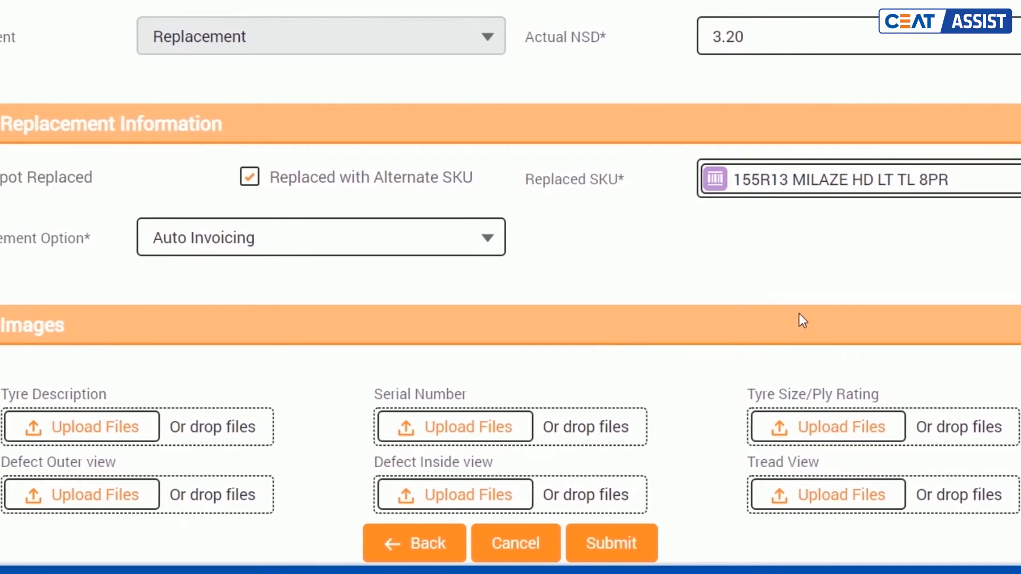
Try attaching images.jpg from the tyer folder as the tyre photo, then cancel the upload.
click(202, 427)
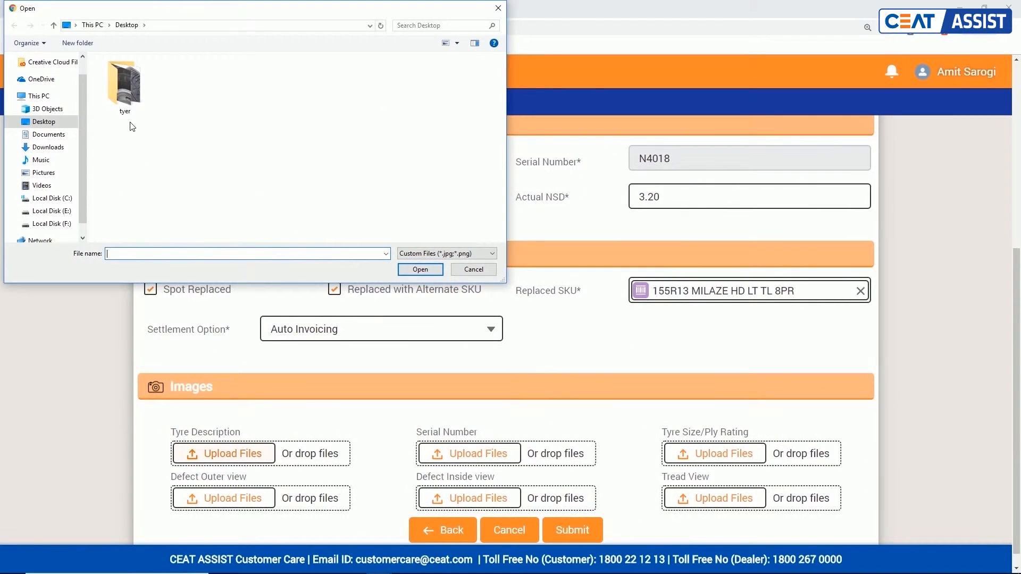
double_click(125, 97)
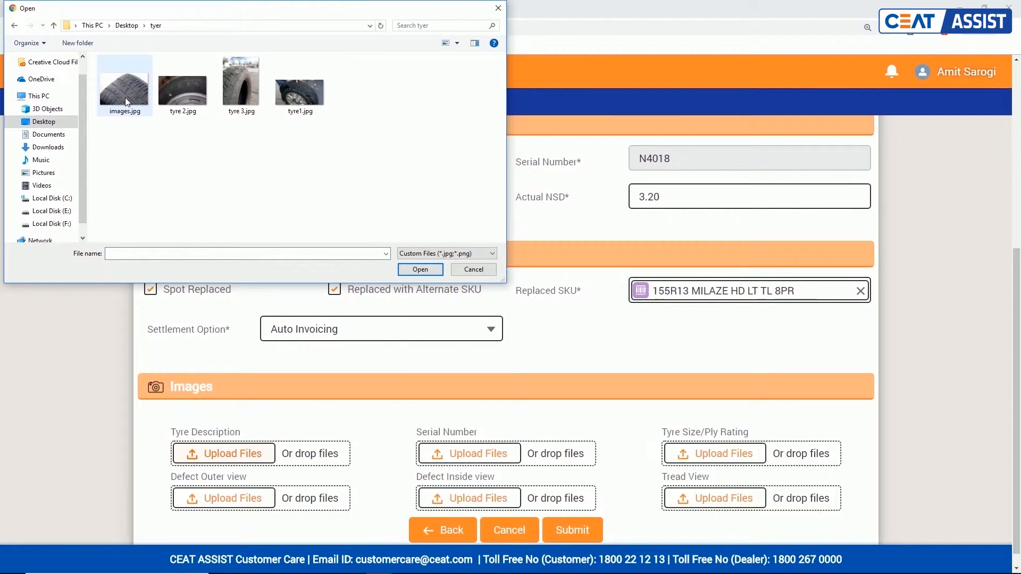
click(126, 97)
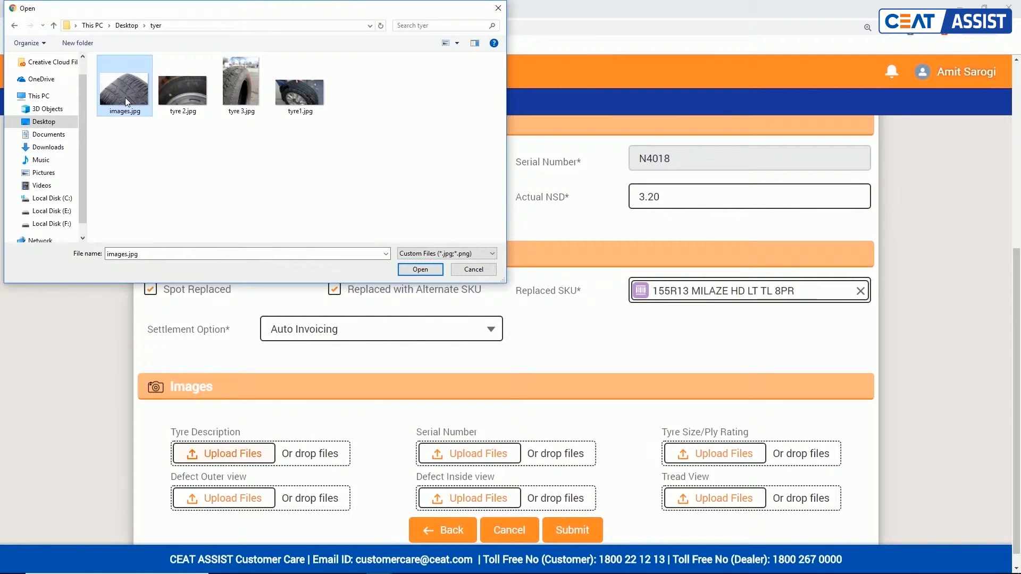
click(472, 270)
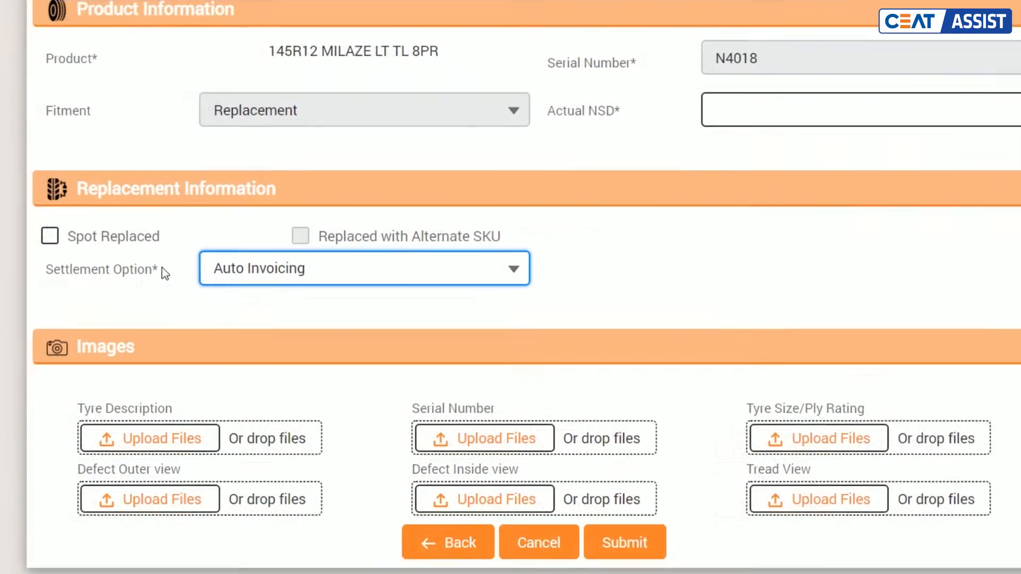
Re-tick Spot Replaced and re-enter 3.20 as the actual NSD.
click(48, 236)
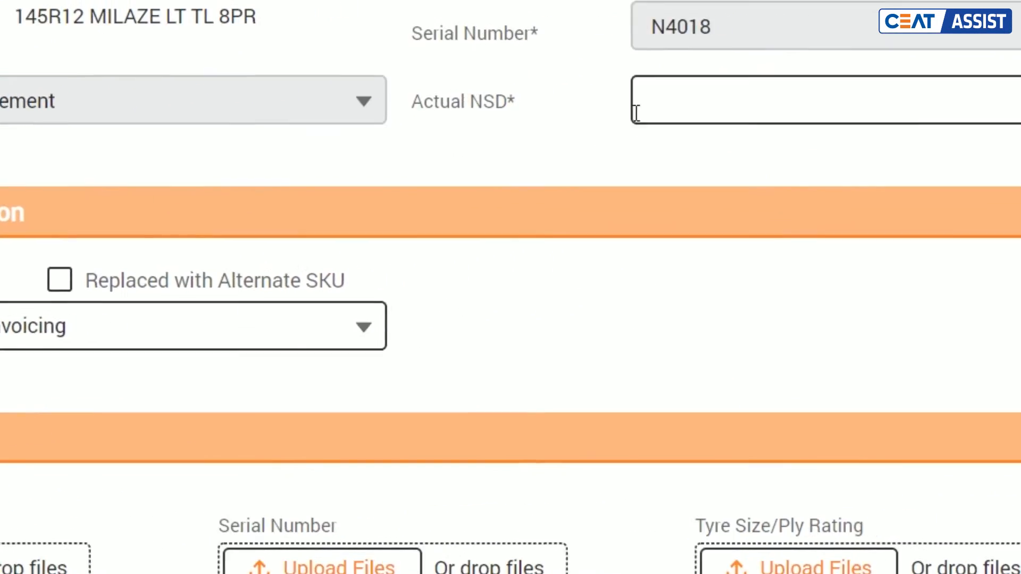
click(955, 66)
text(3.20)
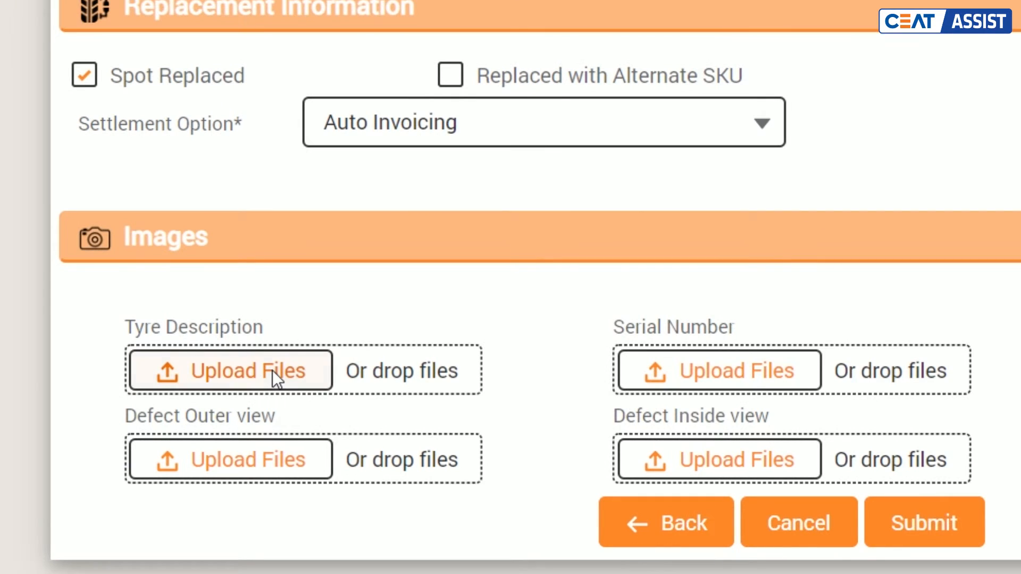
Attach the tyre photo, submit the claim, and enter the customer's OTP.
click(204, 397)
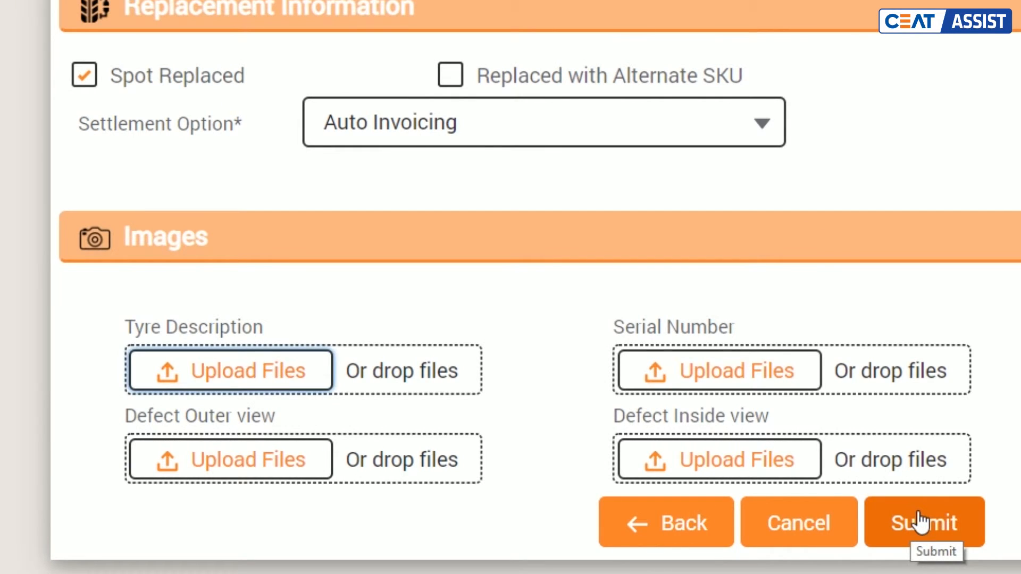
click(922, 521)
click(271, 333)
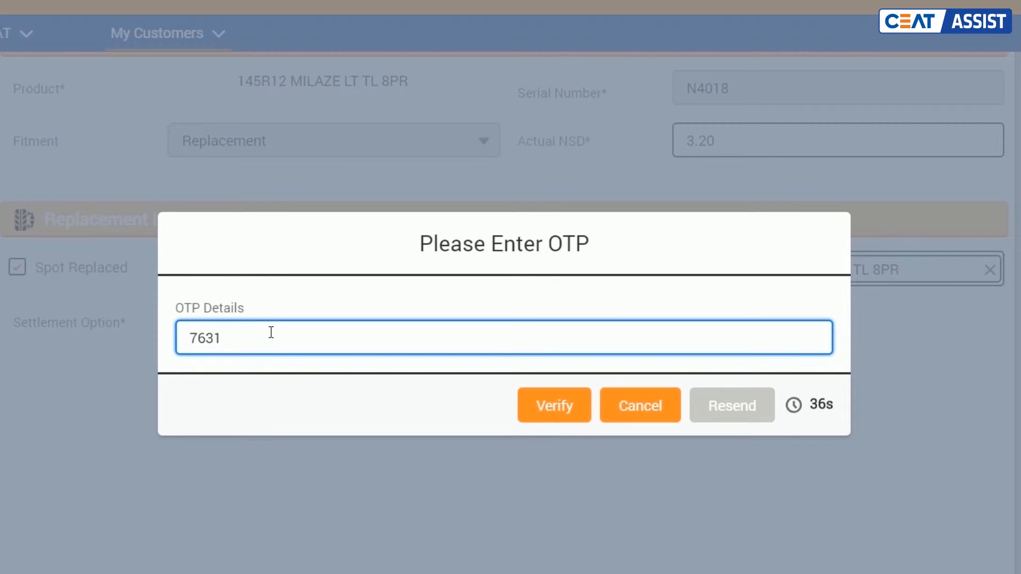
Verify the OTP to confirm the claim with its 233.89 replacement offer.
click(542, 410)
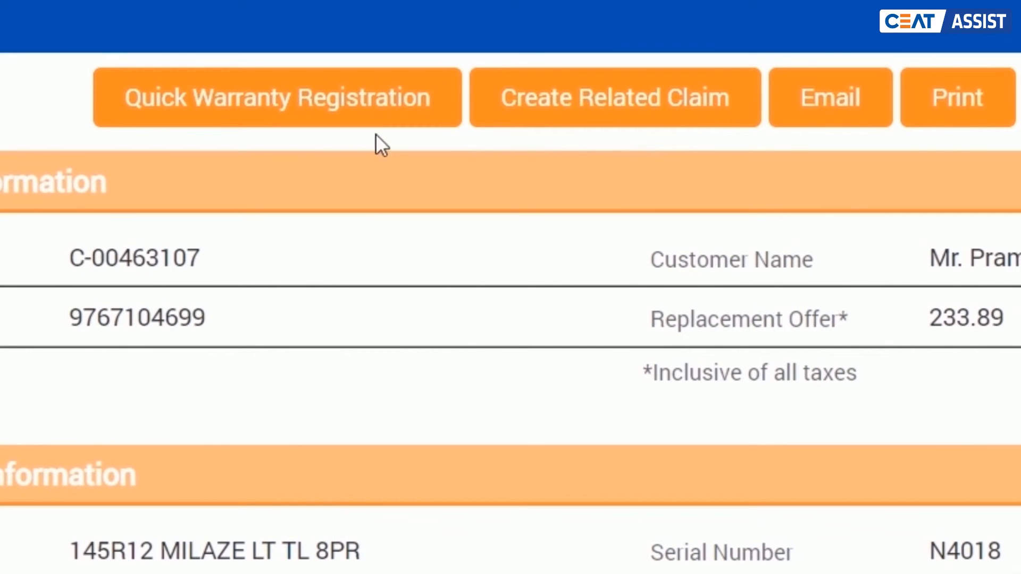
Register a quick warranty for the replacement tyre under new serial number N4018.
click(365, 113)
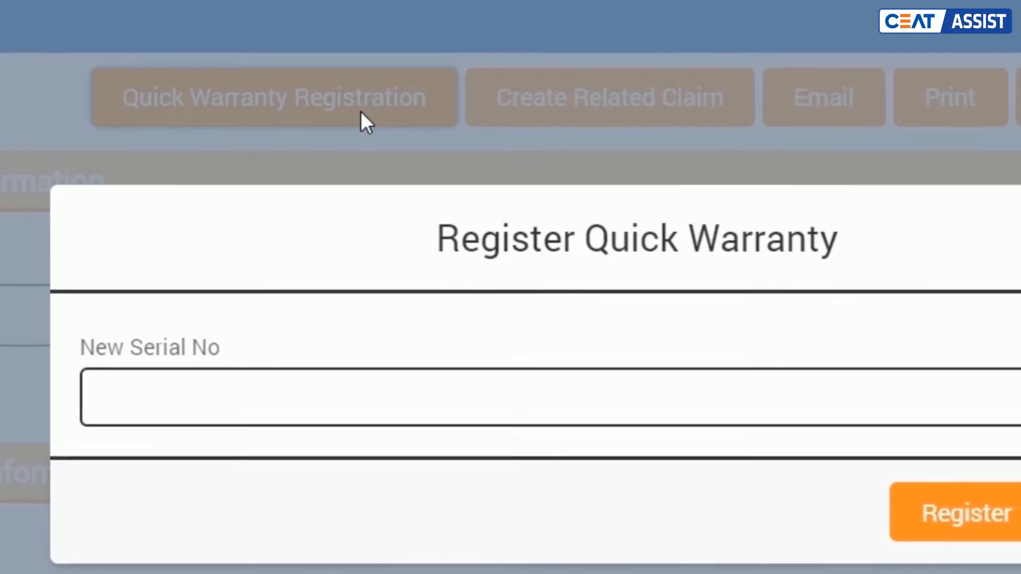
click(218, 391)
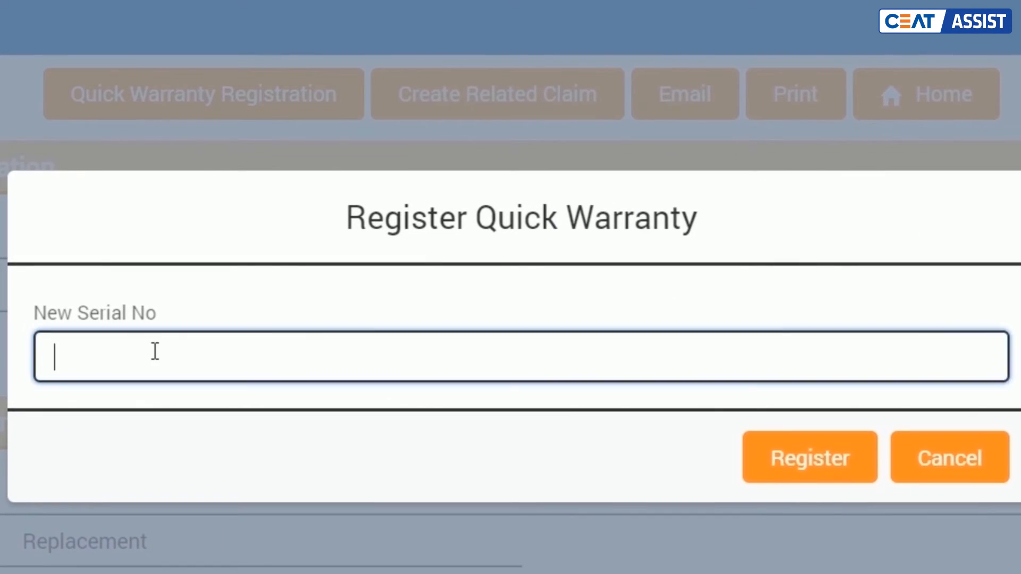
text(N4018)
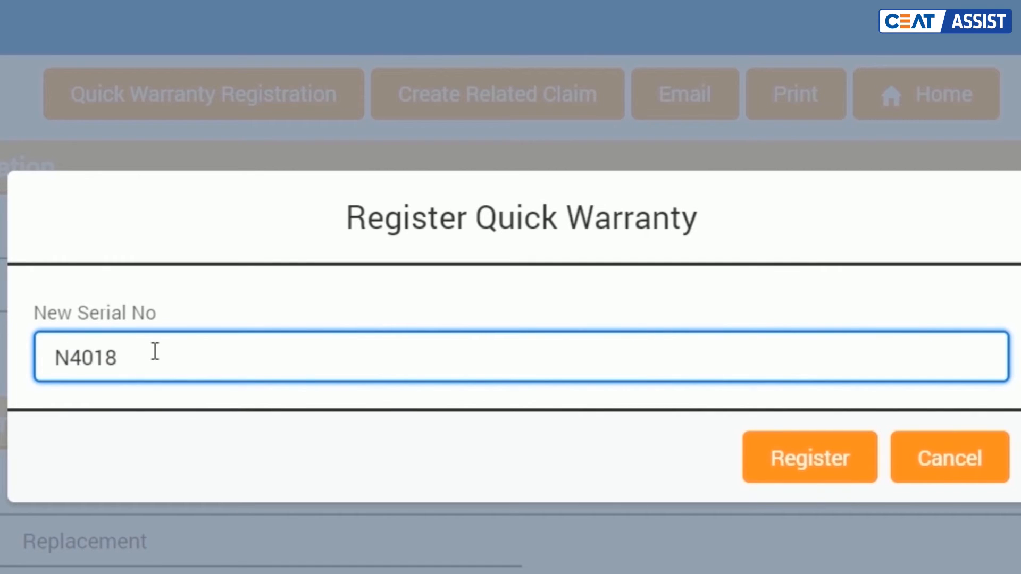
click(791, 456)
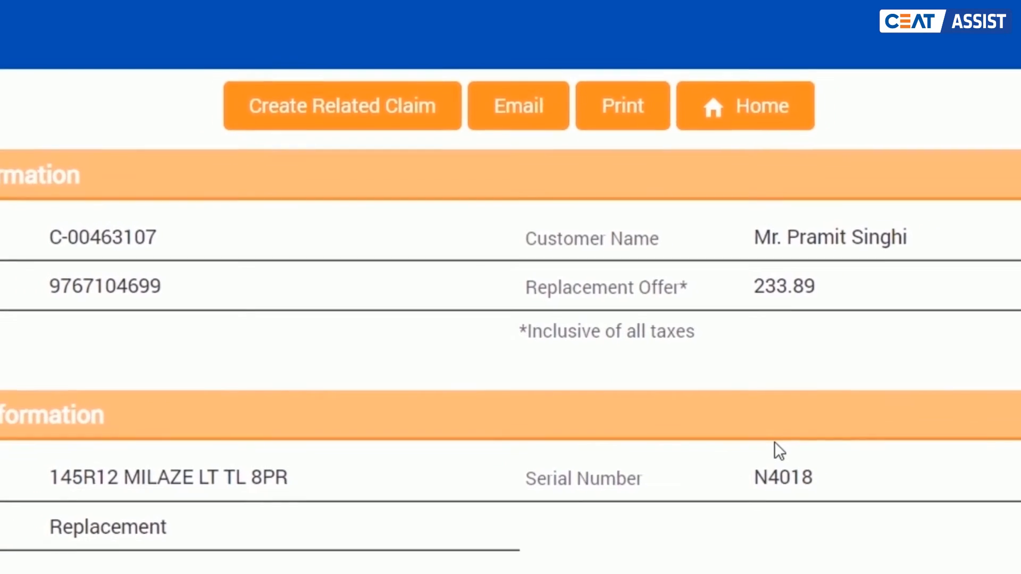